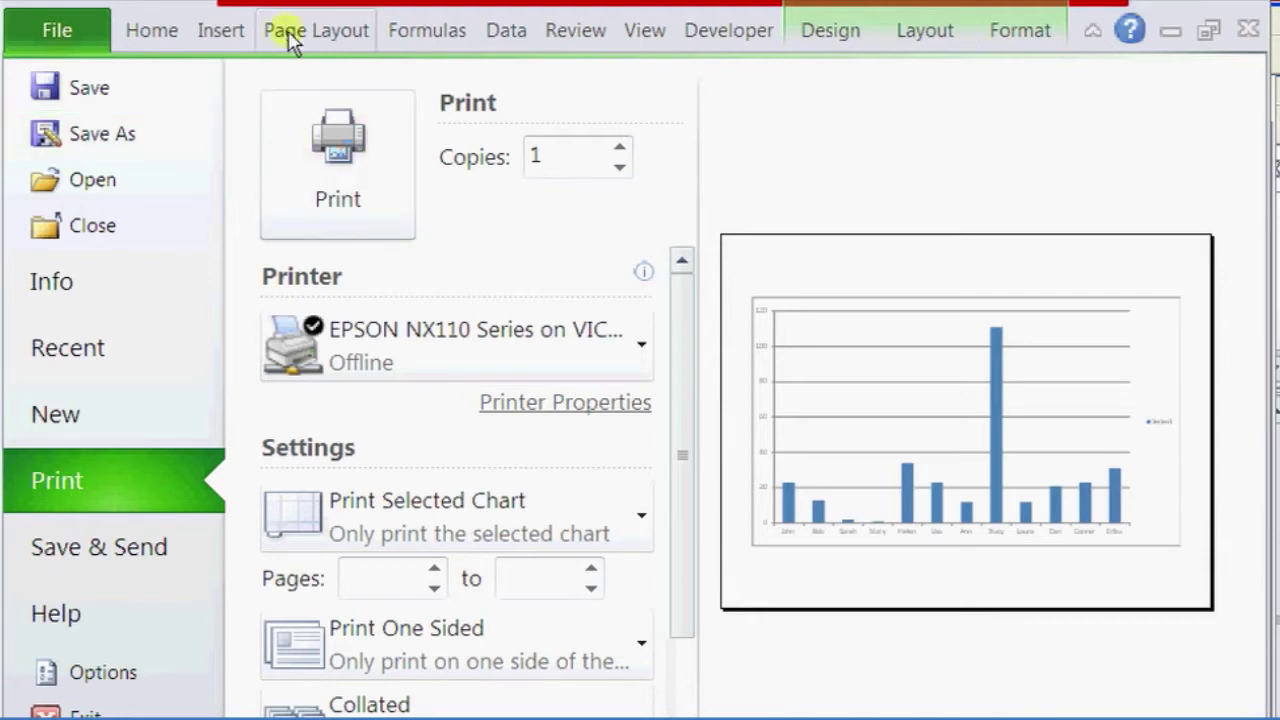
Return from print preview and shrink the names chart to fit left of the column I page break.
click(37, 36)
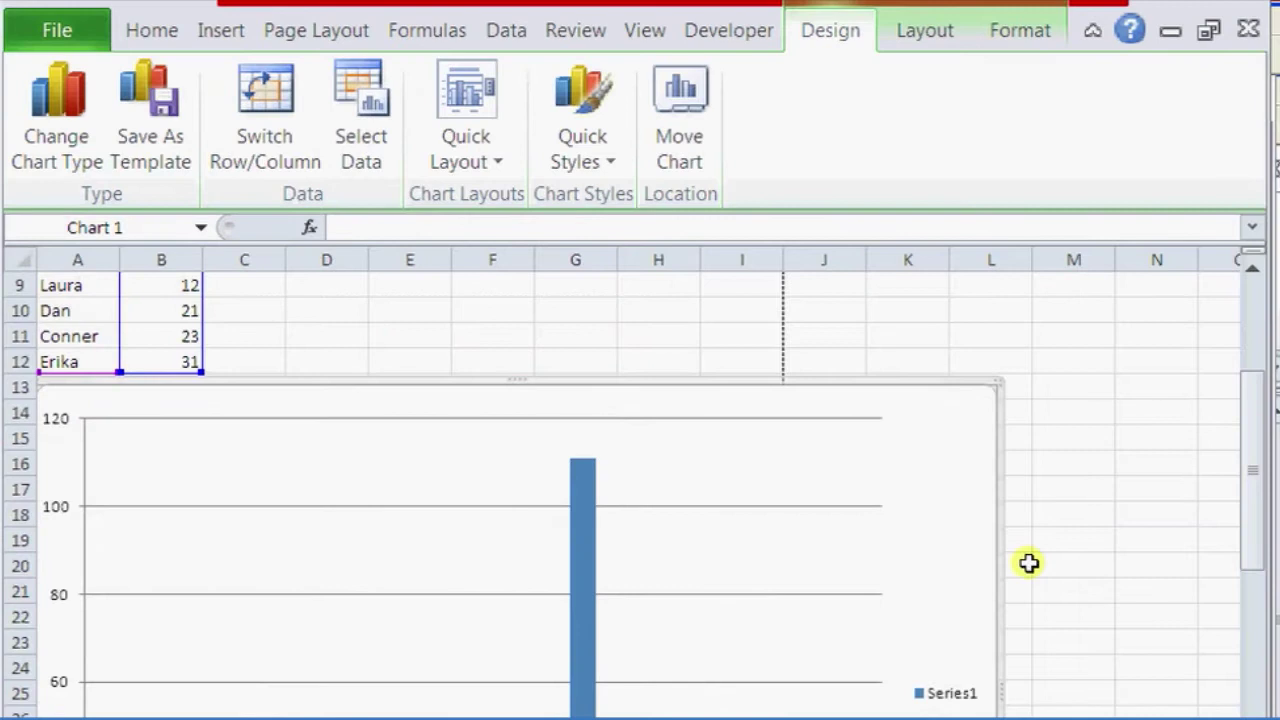
scroll(1030, 563, down, 1)
scroll(1030, 563, down, 2)
scroll(1030, 563, down, 1)
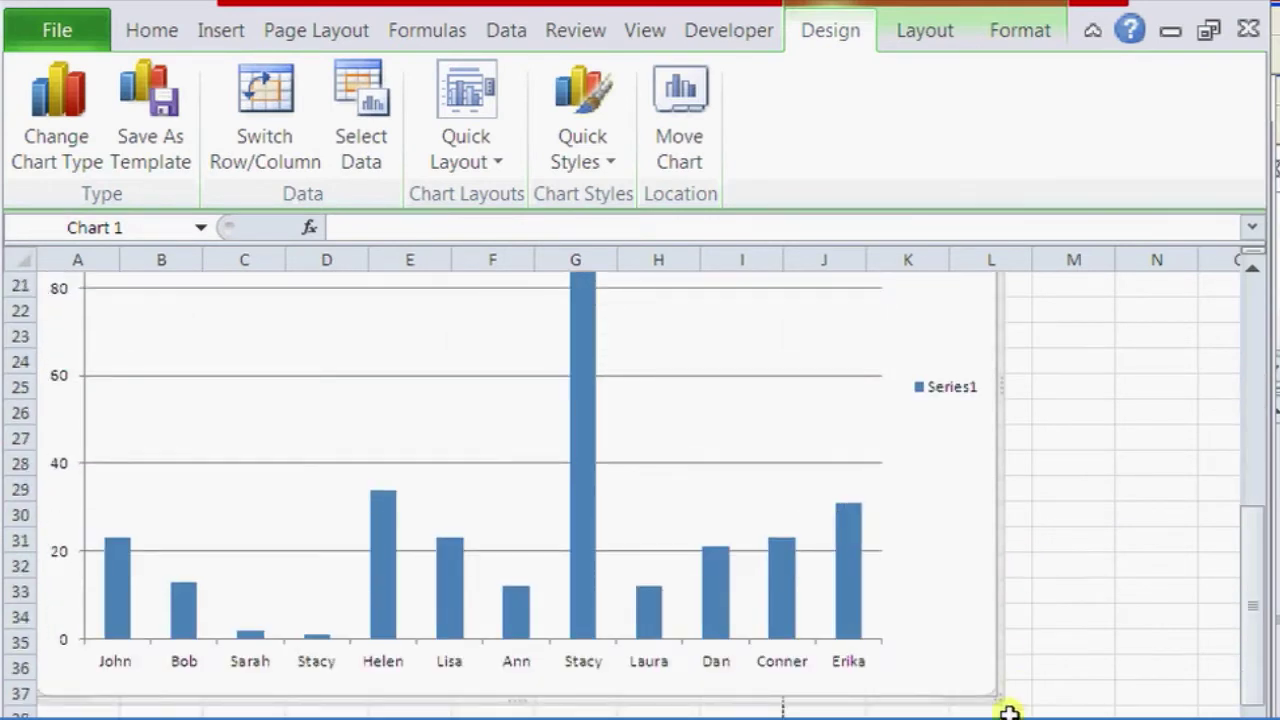
scroll(1008, 712, down, 2)
scroll(1023, 677, up, 1)
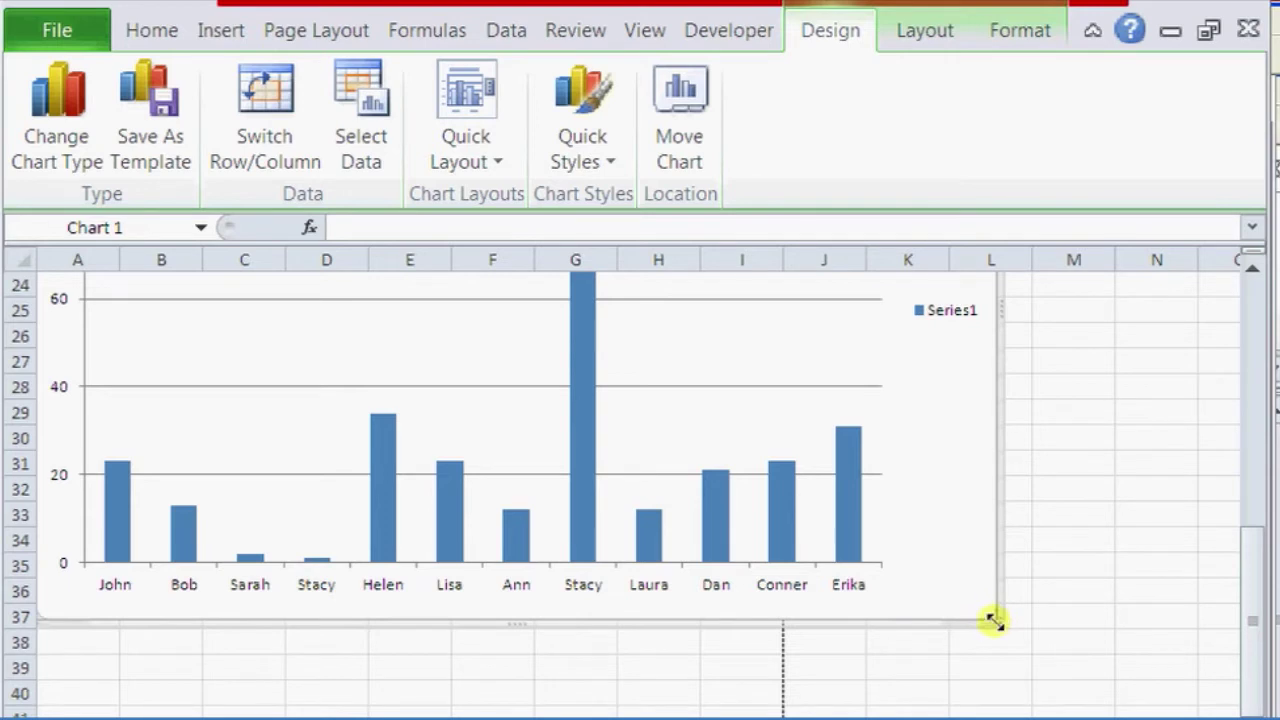
drag(996, 620, 783, 628)
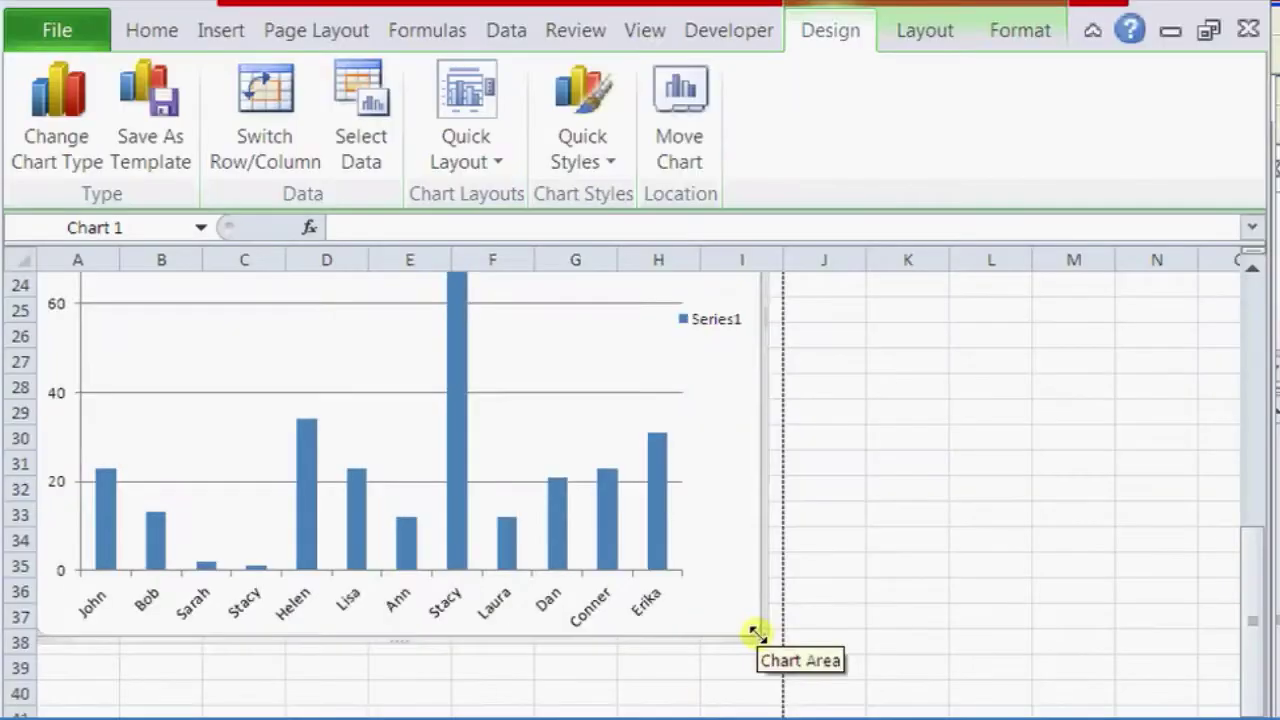
mouse_move(757, 631)
mouse_down()
mouse_move(937, 701)
mouse_move(1112, 712)
mouse_move(714, 660)
mouse_move(709, 647)
mouse_up()
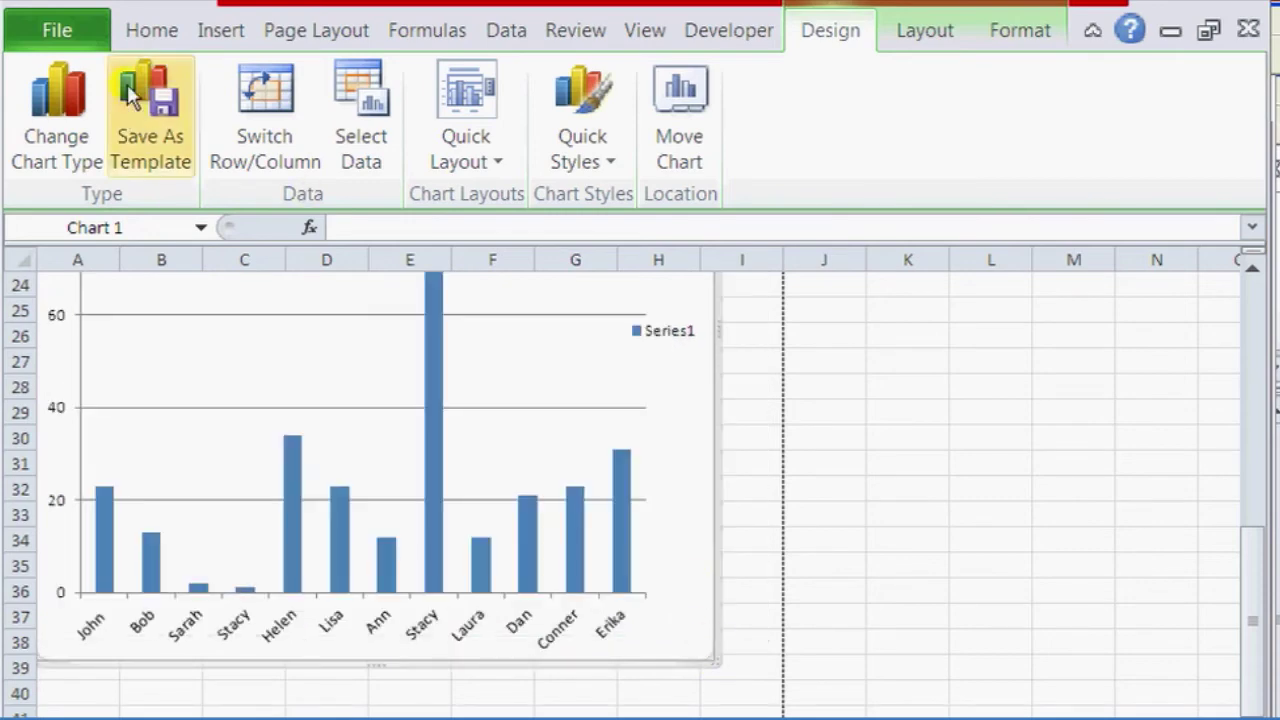
Apply the smaller chart size and go to the File backstage view for Book2.
click(140, 32)
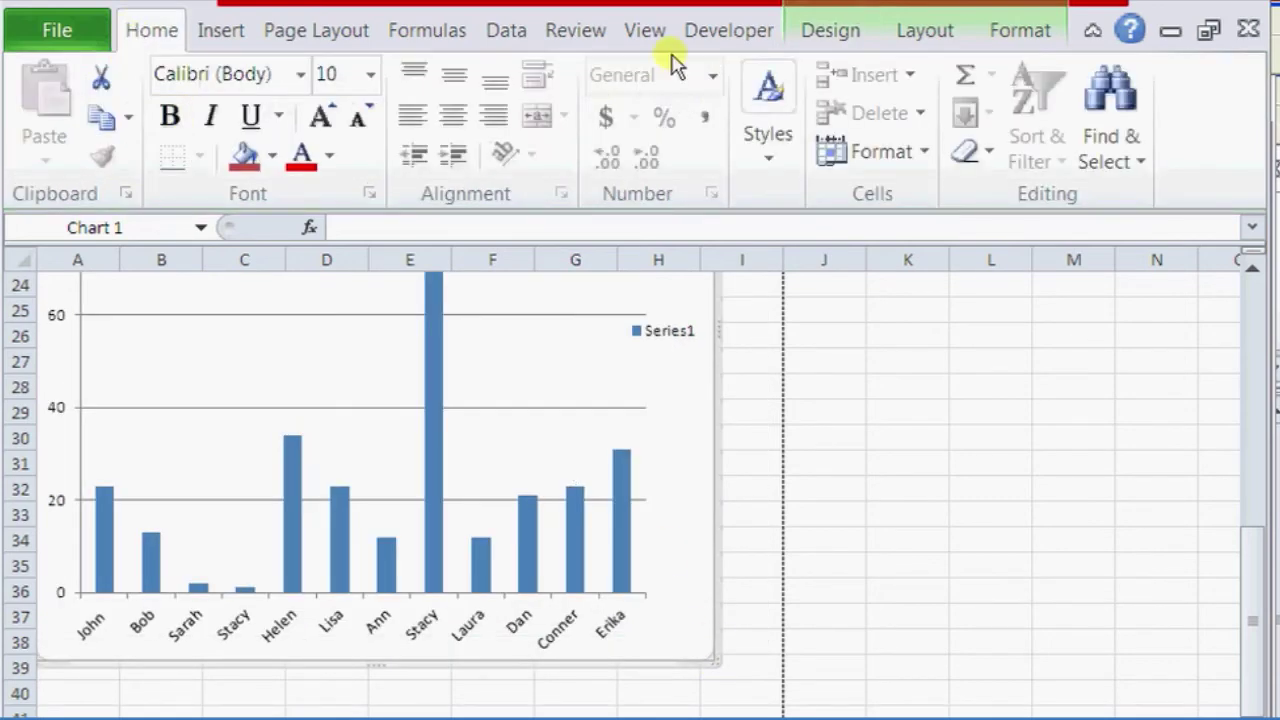
click(83, 34)
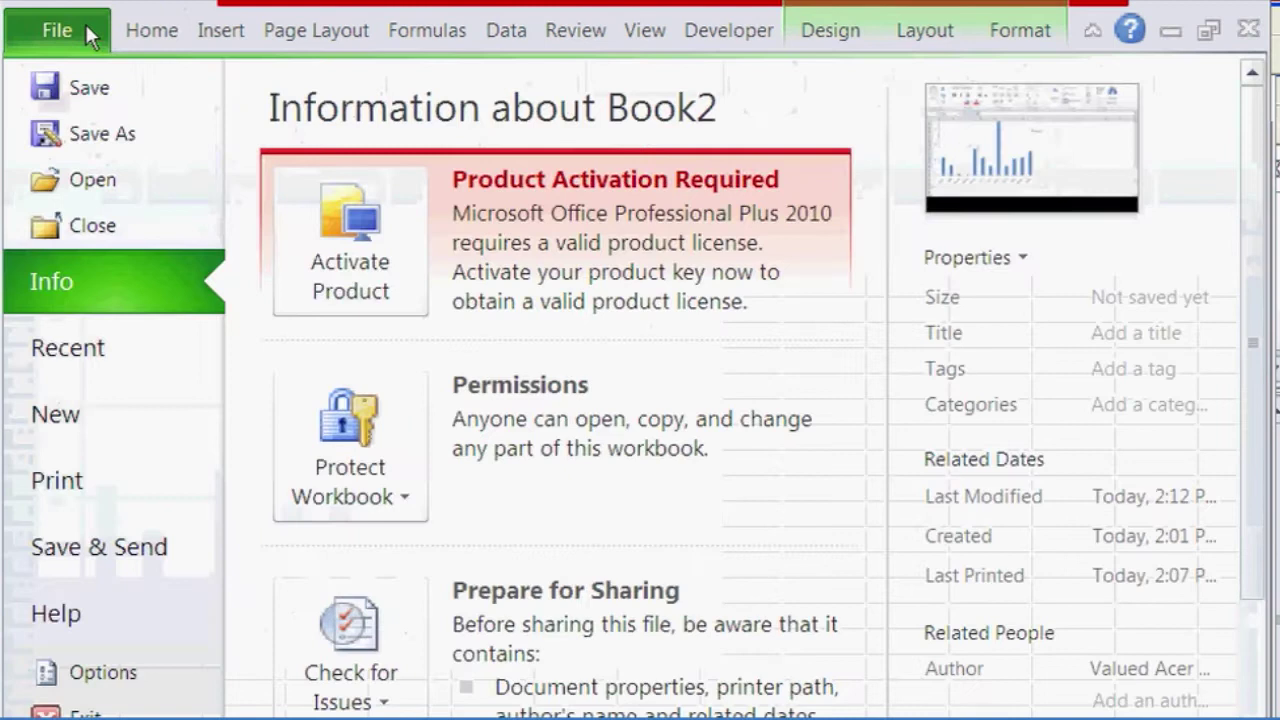